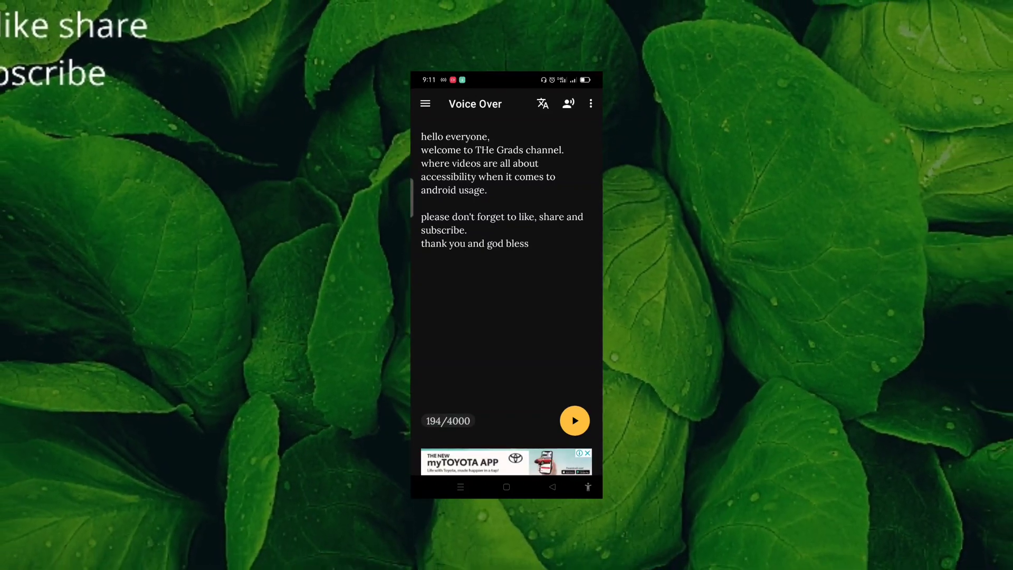
left_click(426, 103)
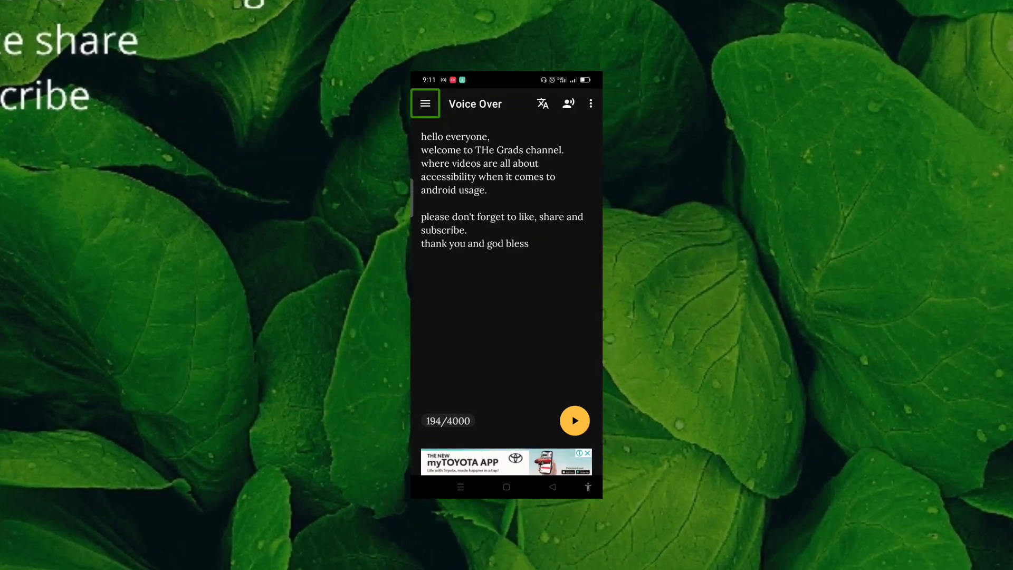
left_click(476, 104)
left_click(542, 103)
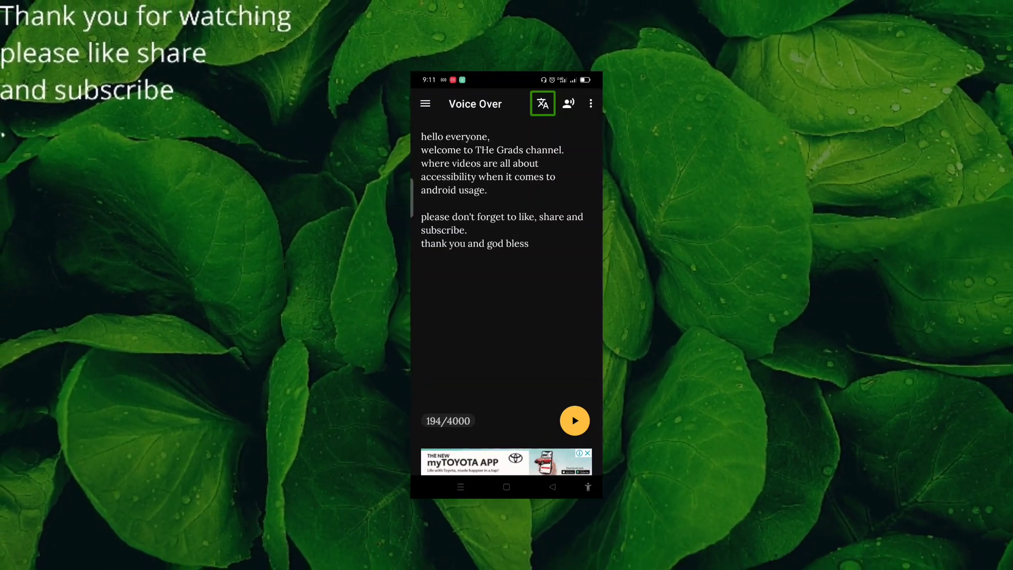
left_click(568, 104)
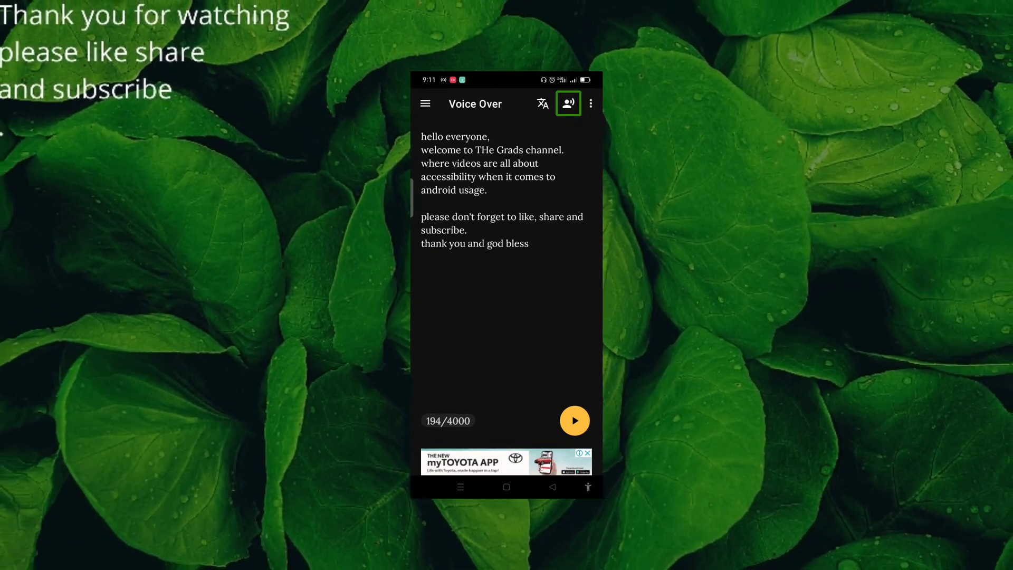
Step: Open the voice list and listen through the Olivia, Michael, Kevin and Emily voices
left_click(569, 104)
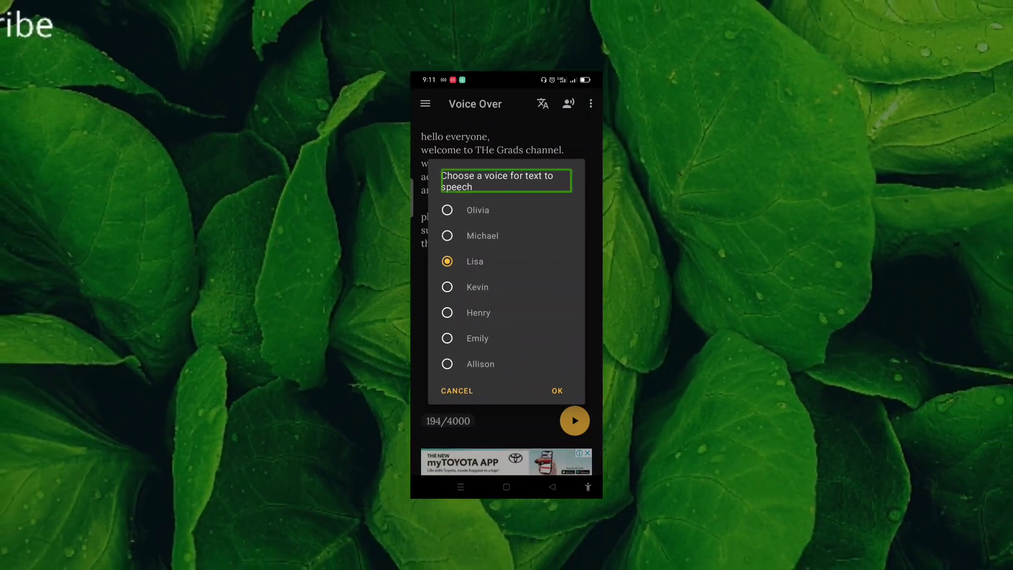
left_click(506, 210)
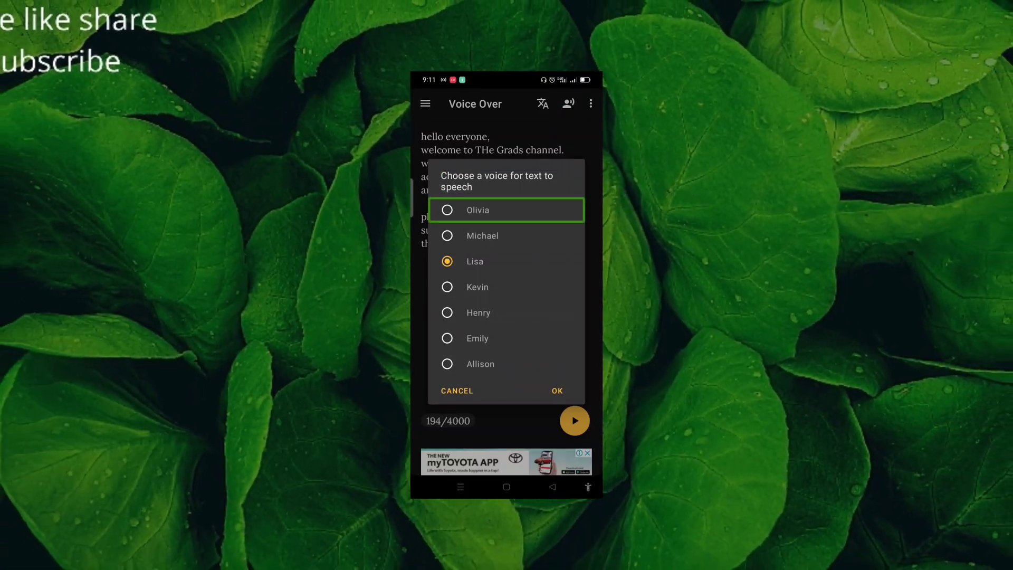
left_click(506, 236)
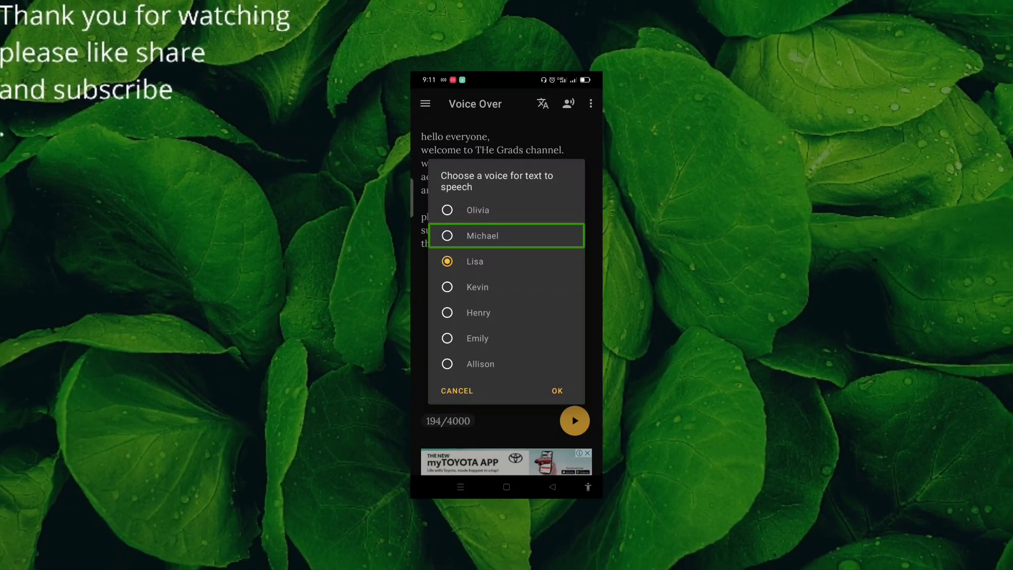
left_click(507, 262)
left_click(506, 286)
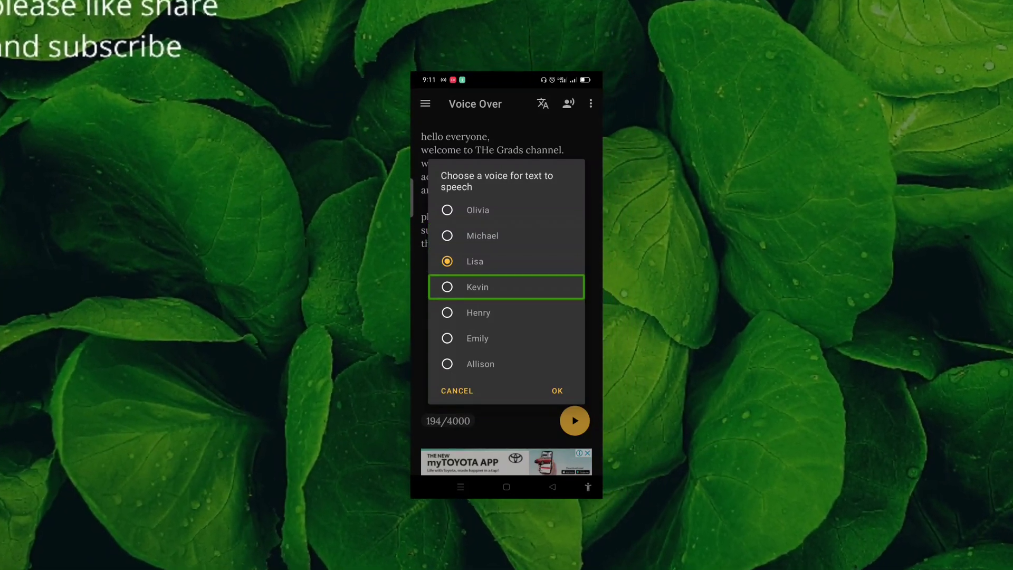
left_click(506, 313)
left_click(506, 338)
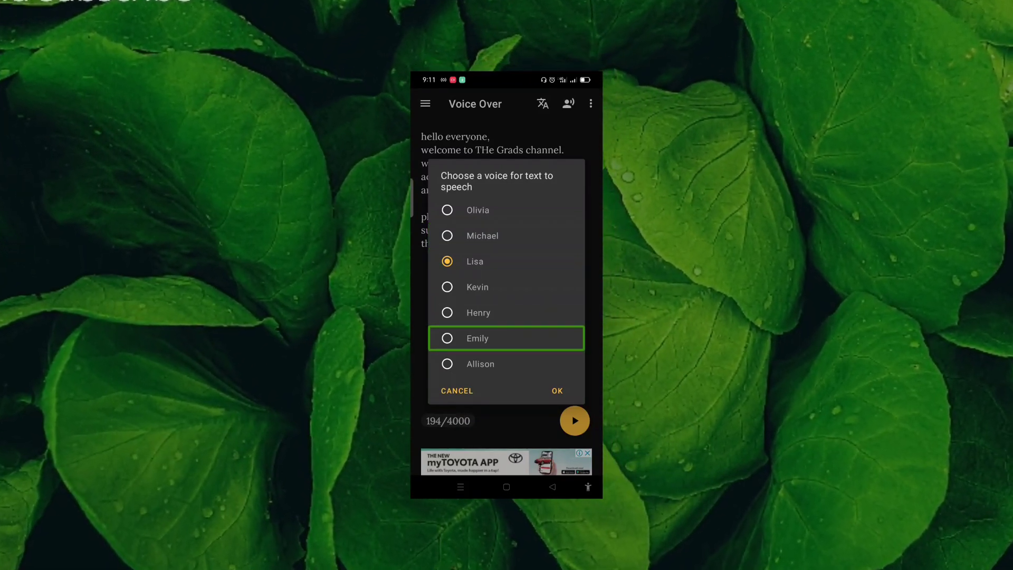
Step: Select Henry and confirm it as the text-to-speech voice with OK
left_click(506, 313)
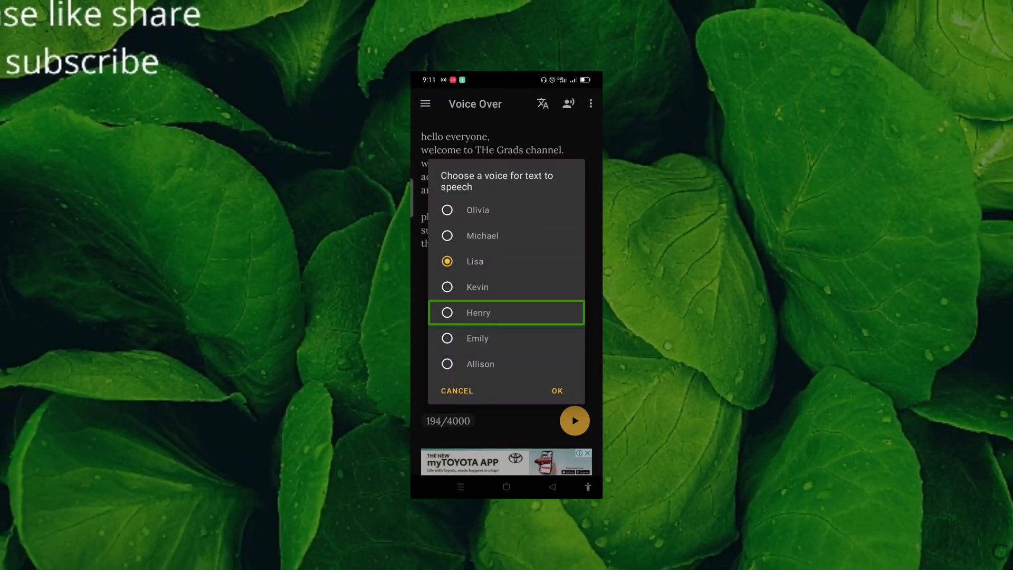
left_click(506, 313)
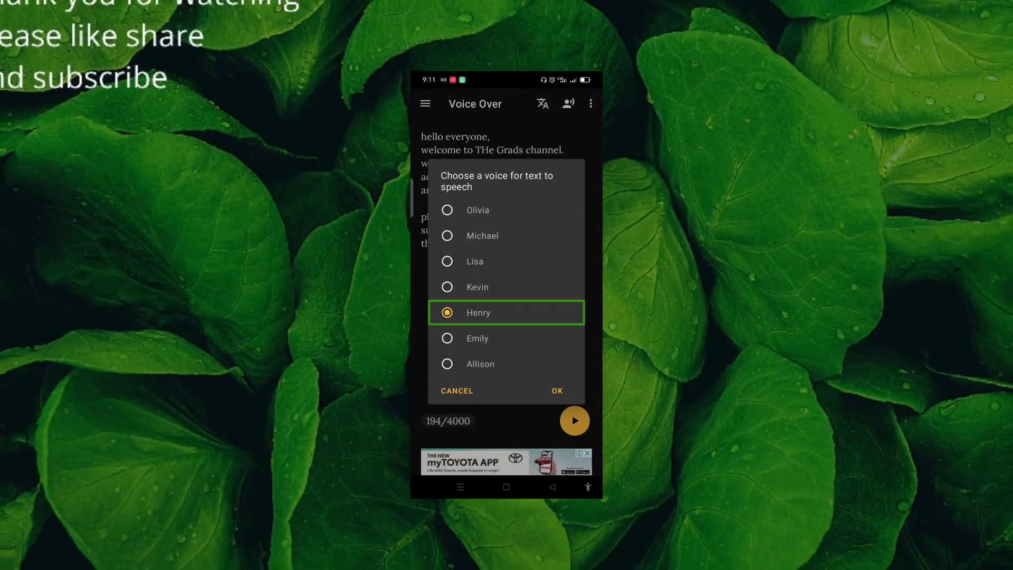
left_click(478, 338)
left_click(457, 390)
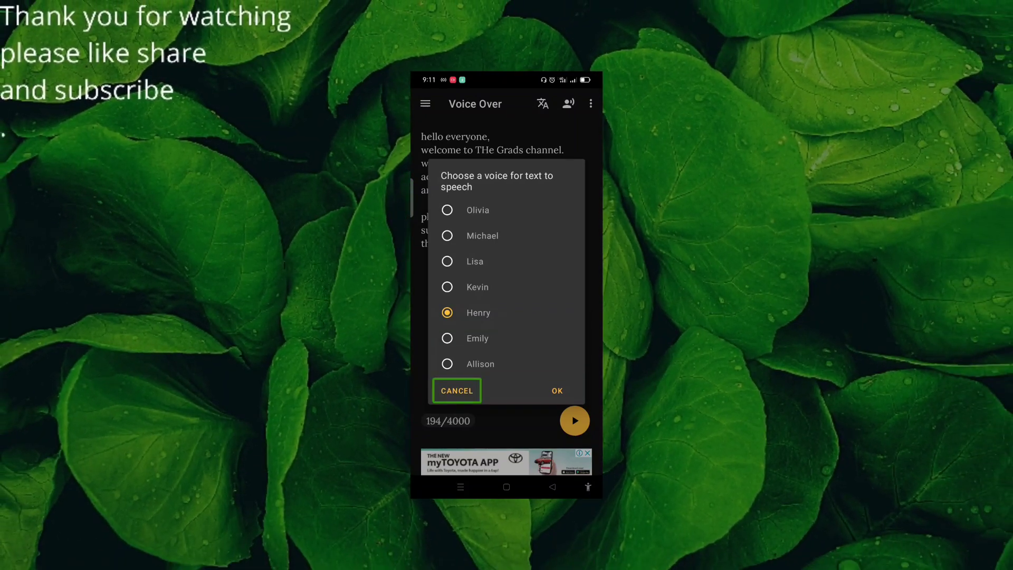
left_click(557, 391)
double_click(557, 390)
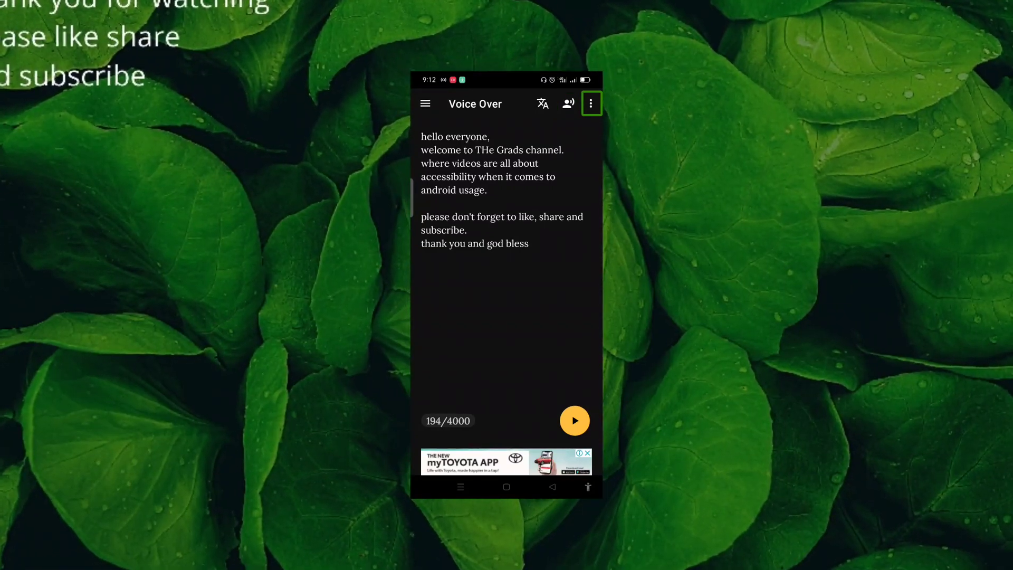
double_click(591, 103)
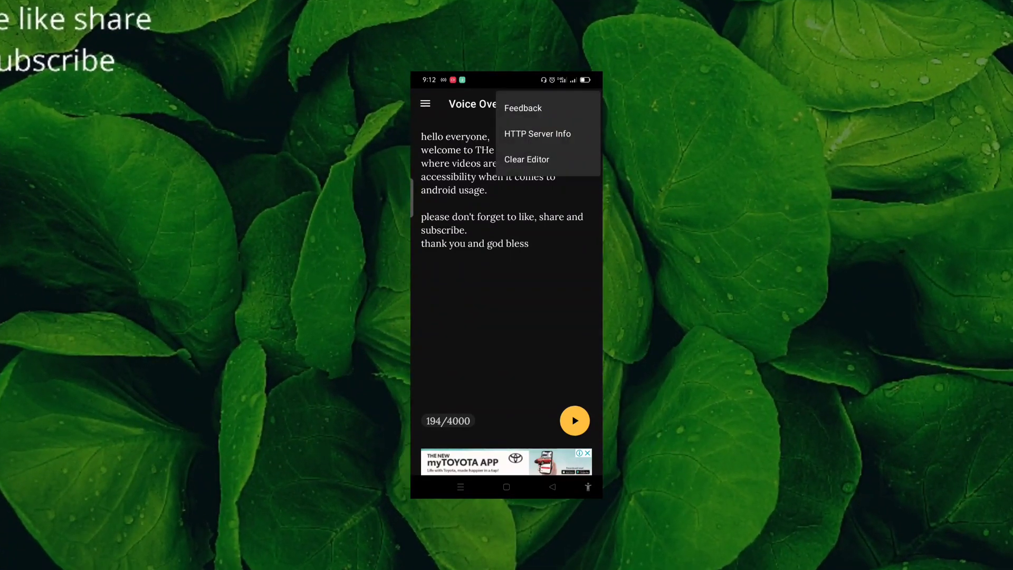
left_click(537, 133)
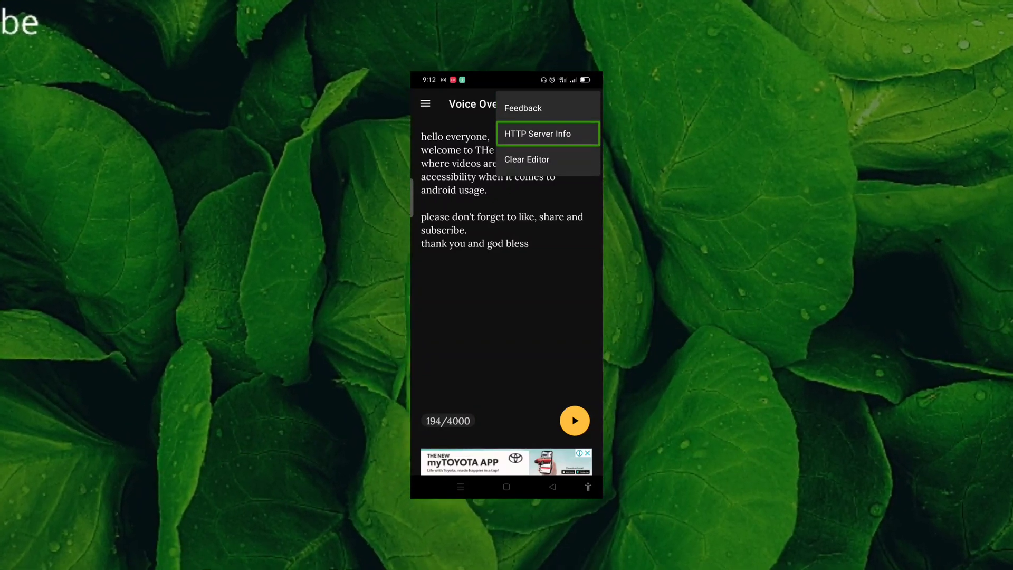
left_click(527, 159)
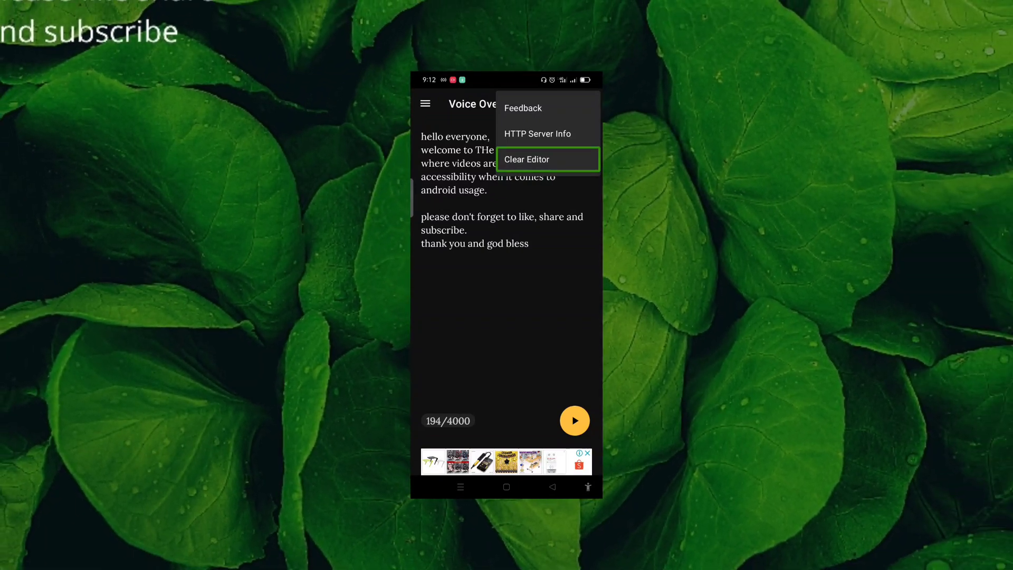
key("Escape")
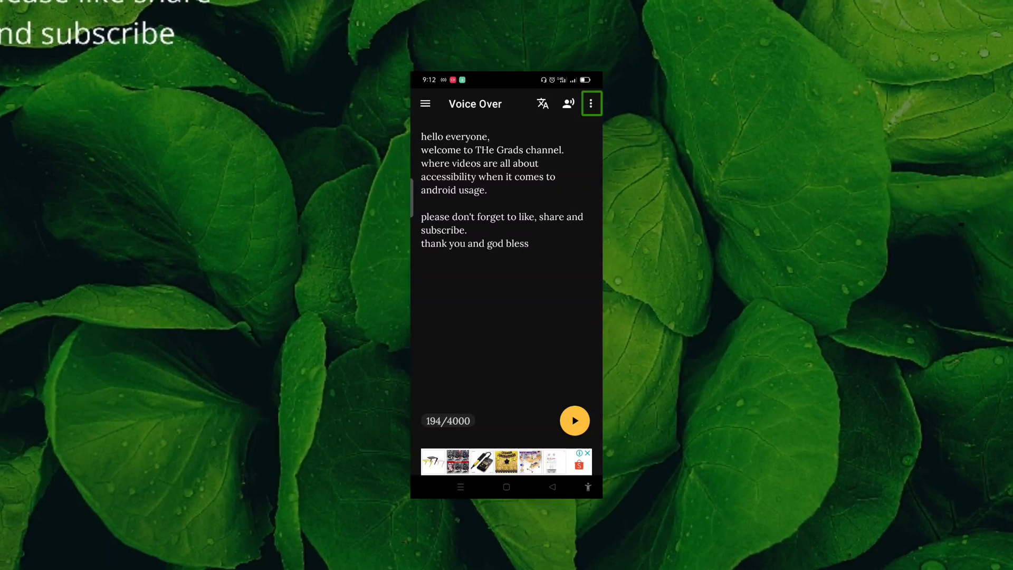
Step: Move screen-reader focus across the welcome text and 194/4000 counter to the yellow speak button
key("Tab")
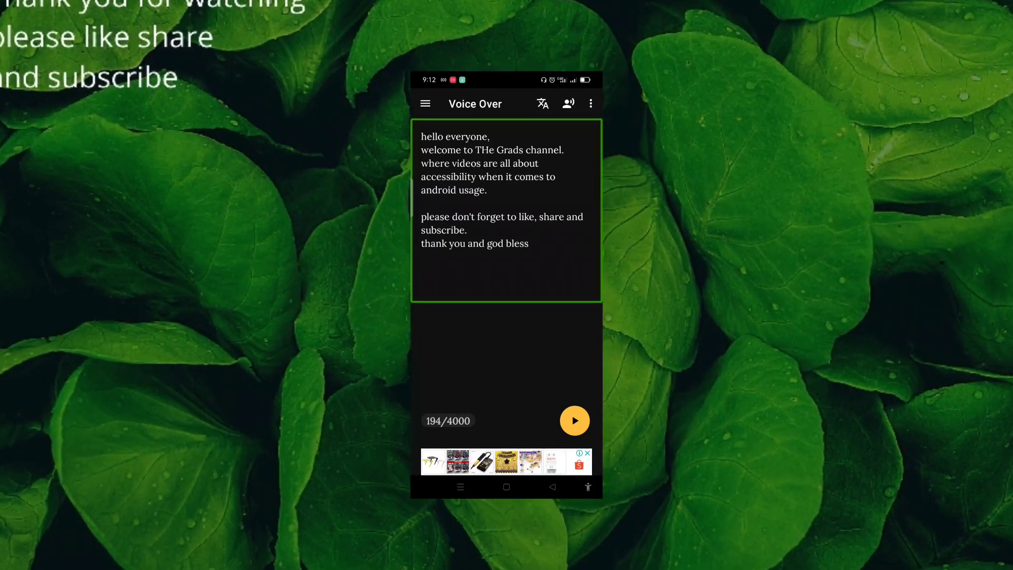
left_click(448, 421)
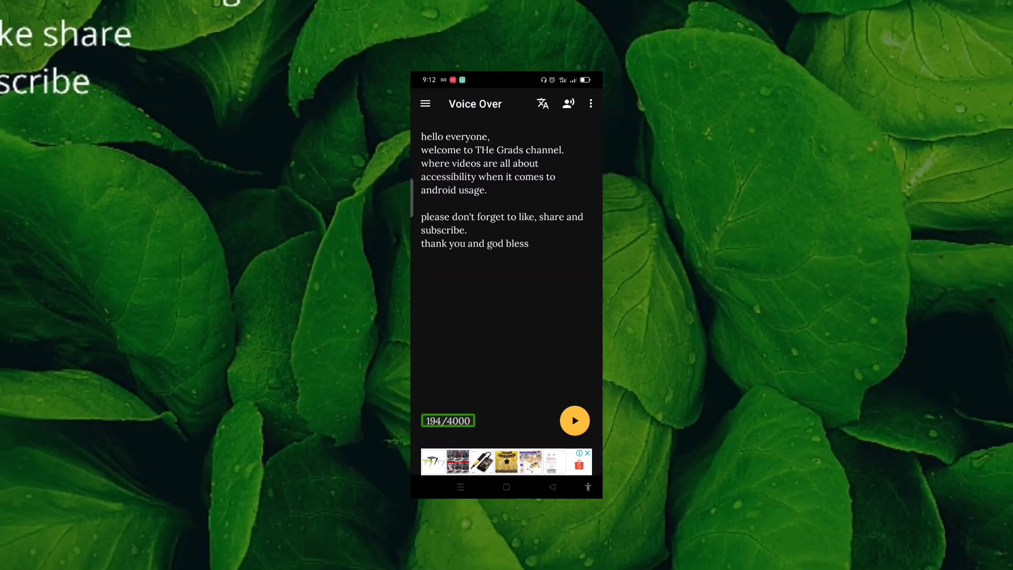
left_click(574, 421)
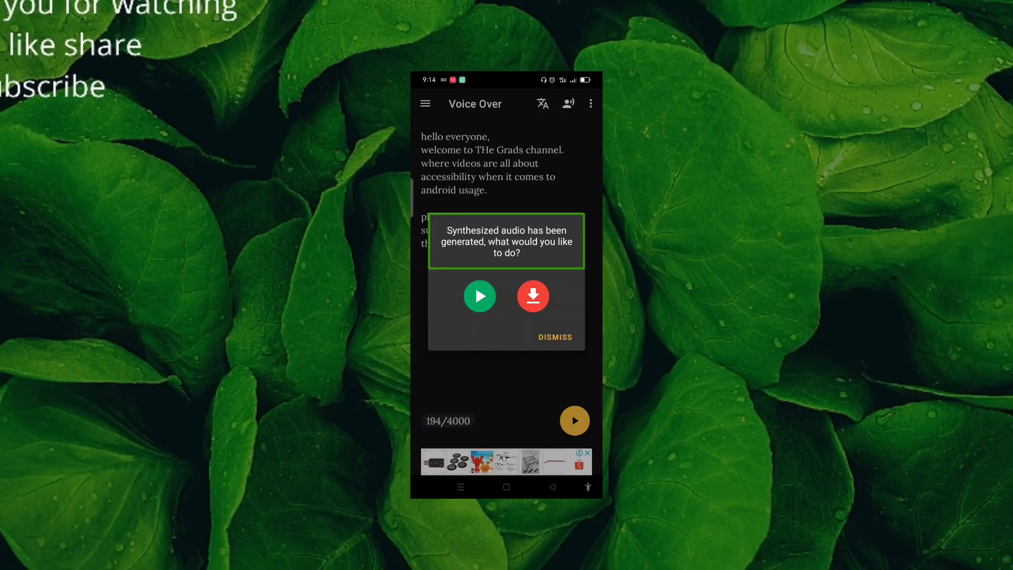
Step: Explore the play and download options of the Synthesized audio prompt, ending on DISMISS
left_click(480, 297)
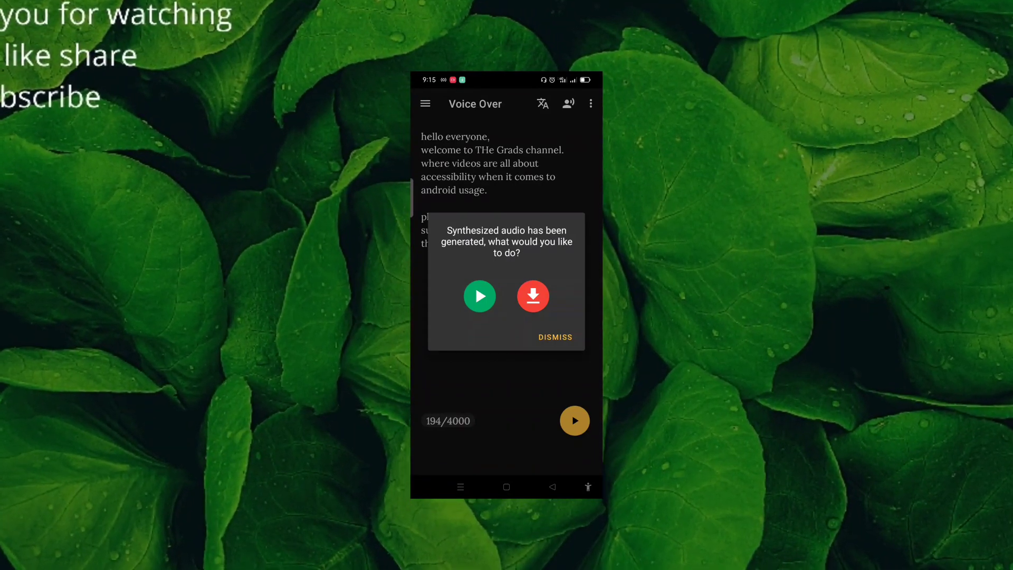
left_click(533, 296)
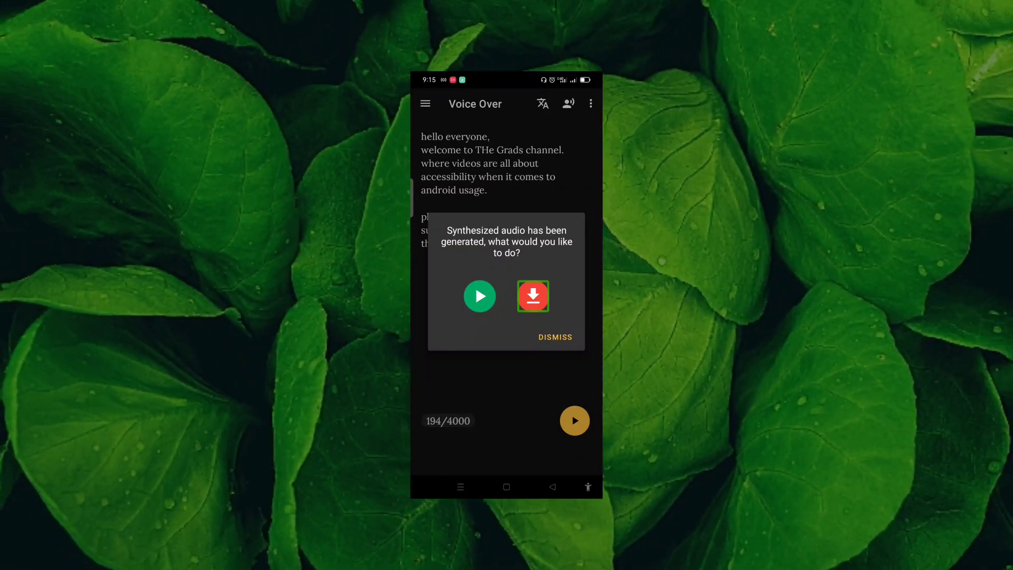
left_click(555, 337)
Step: Dismiss the generated-audio prompt and bring up the text-to-speech voice list
double_click(556, 337)
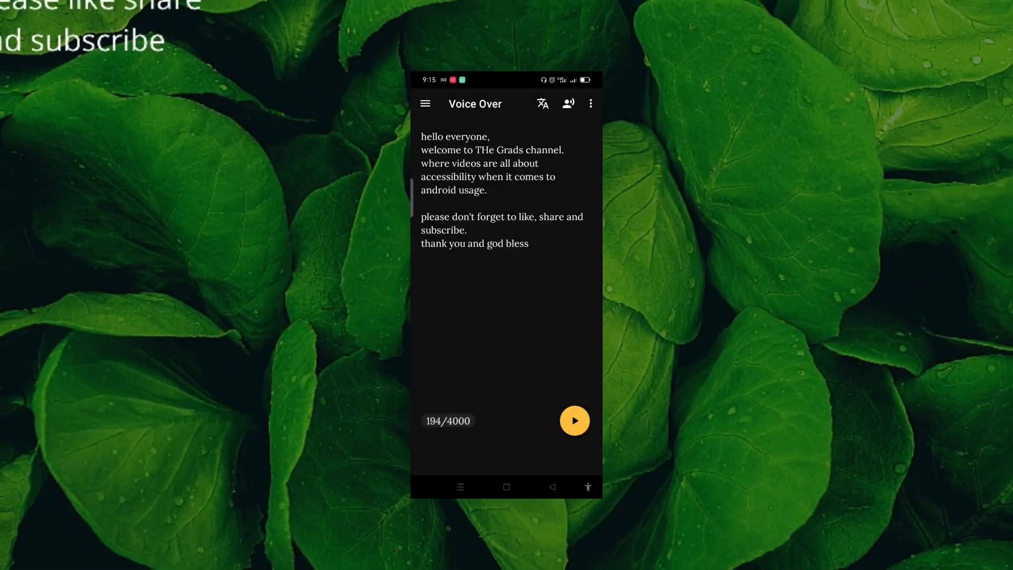
left_click(506, 211)
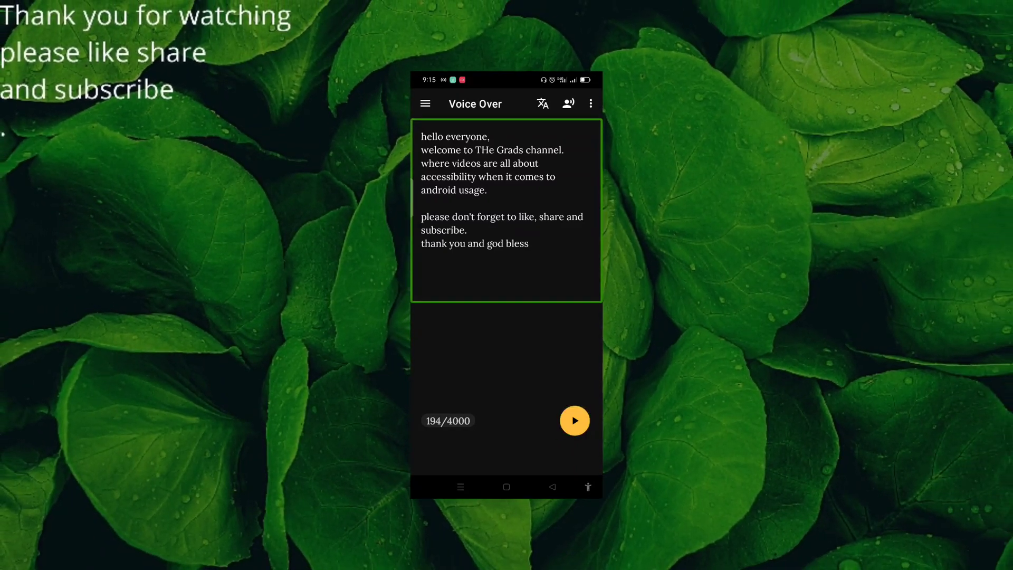
left_click(591, 103)
left_click(568, 104)
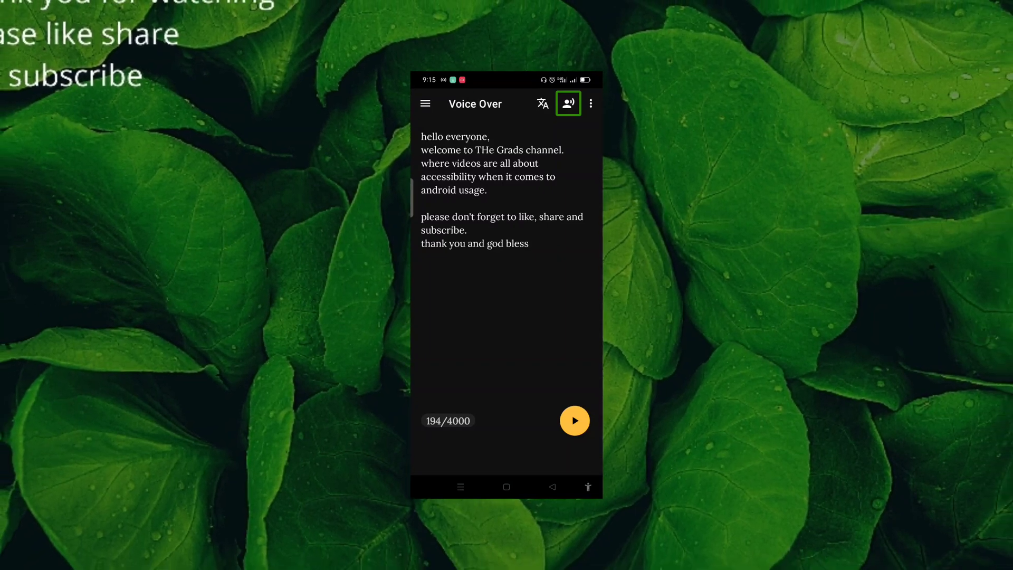
left_click(542, 103)
left_click(568, 104)
double_click(568, 103)
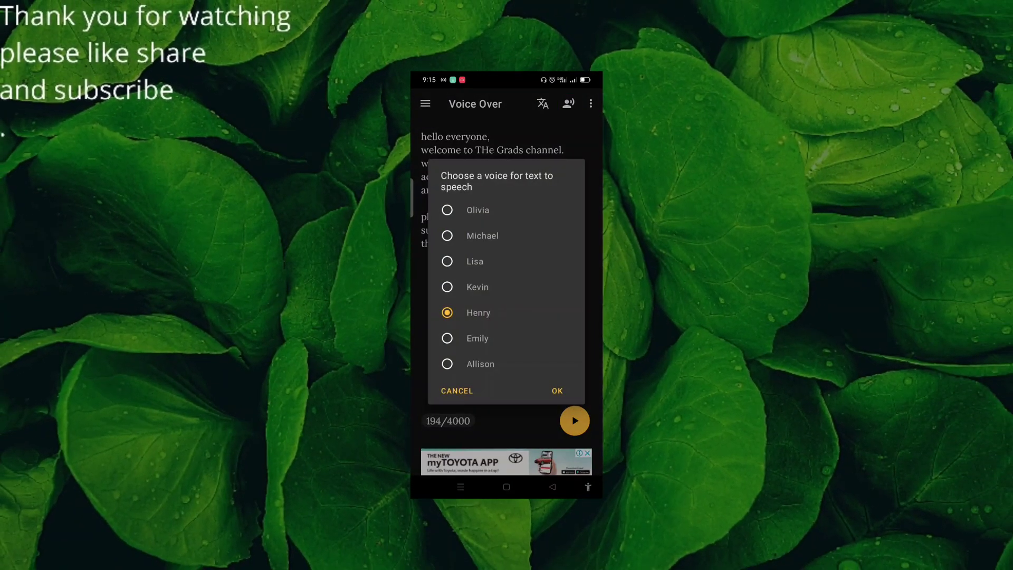
Step: Listen through the voice names and select Lisa
left_click(497, 181)
left_click(507, 210)
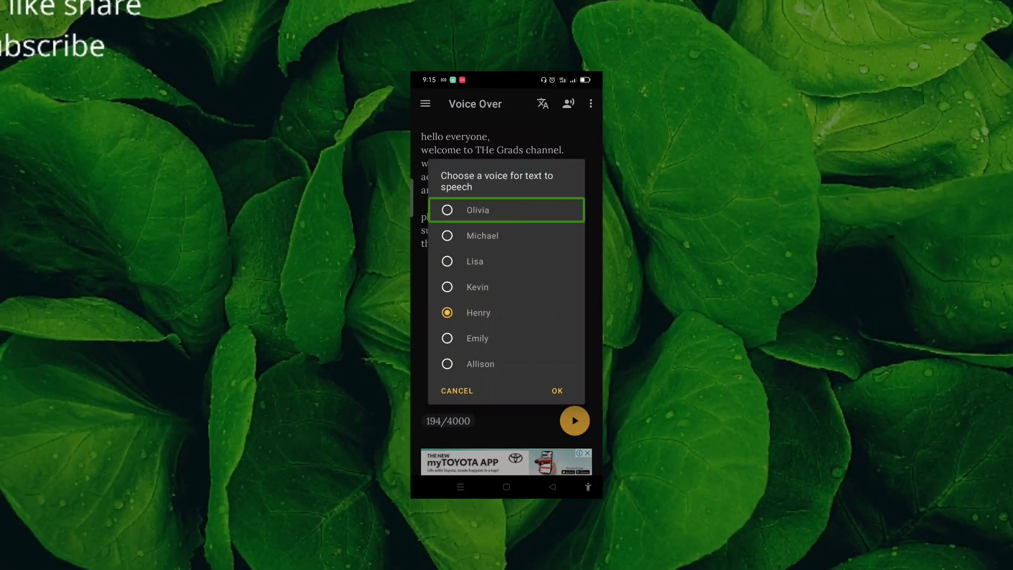
left_click(506, 235)
left_click(506, 261)
left_click(506, 287)
left_click(506, 261)
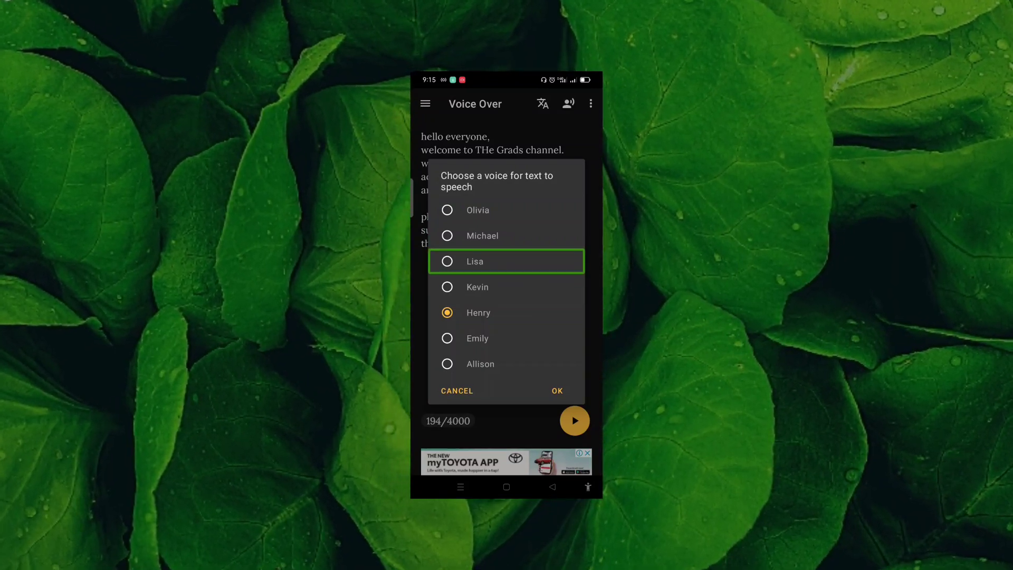
left_click(506, 287)
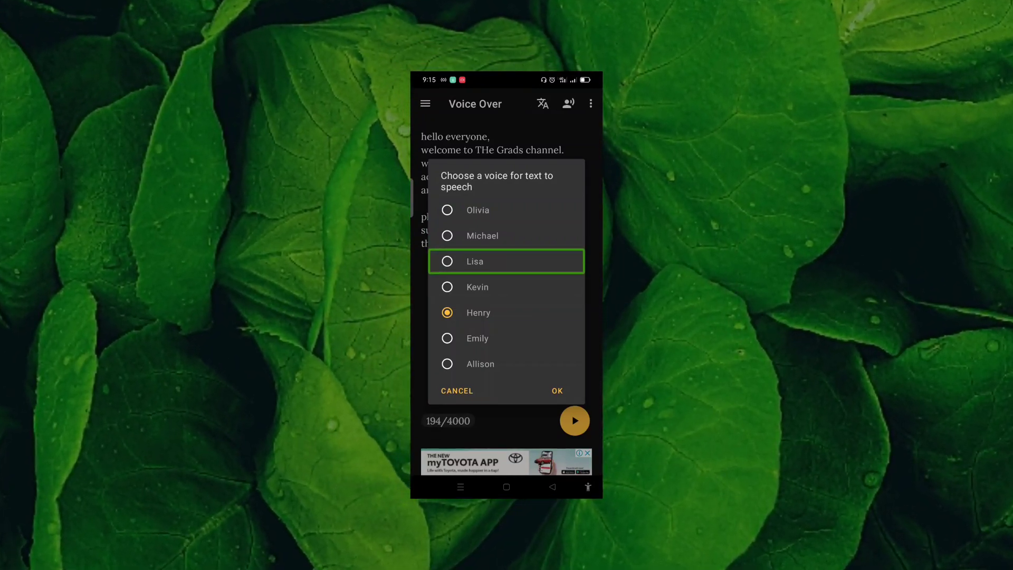
left_click(506, 261)
double_click(506, 262)
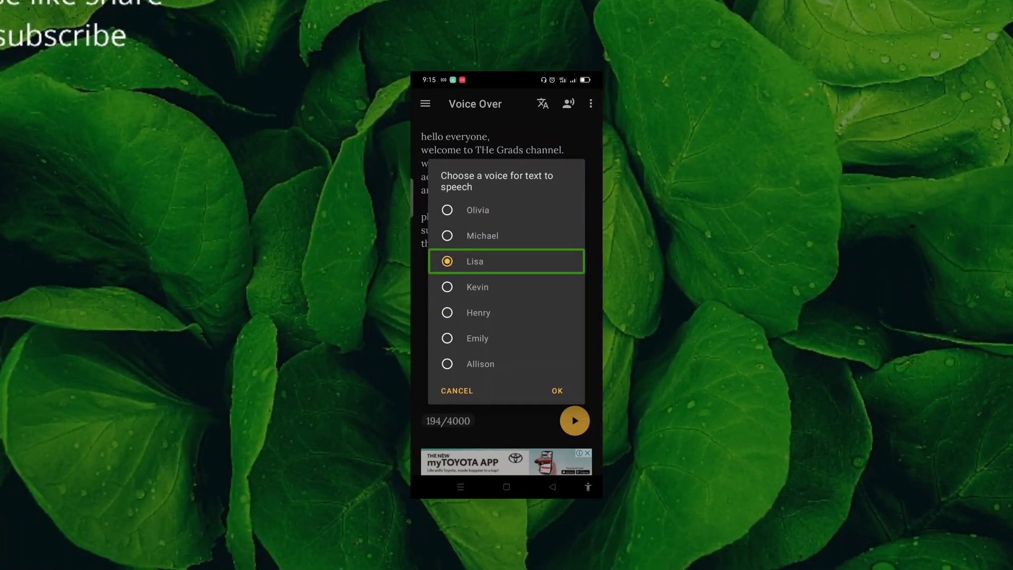
Step: Review the remaining voices and confirm Lisa as the voice with OK
left_click(506, 286)
left_click(506, 313)
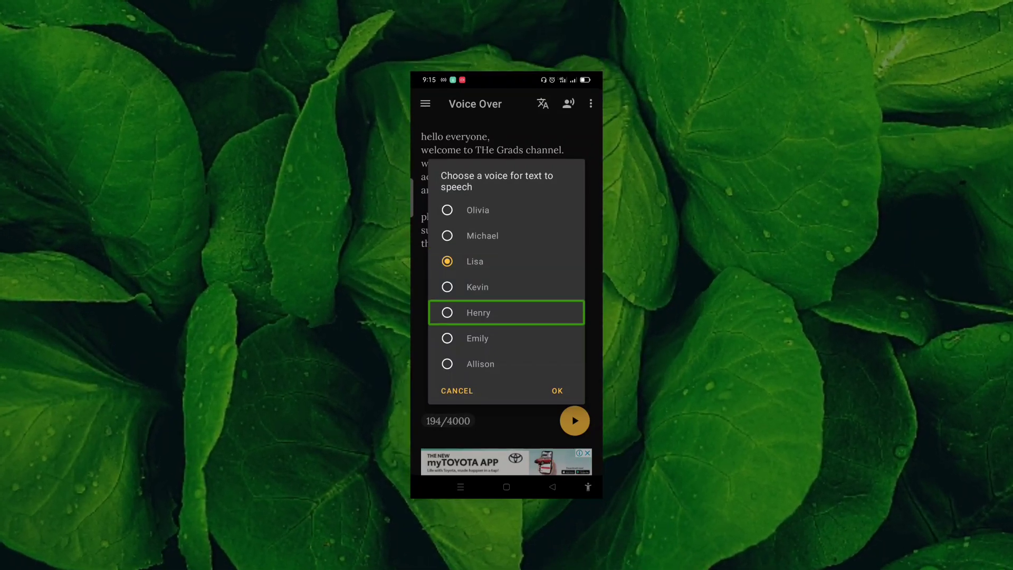
left_click(506, 338)
left_click(506, 363)
left_click(457, 391)
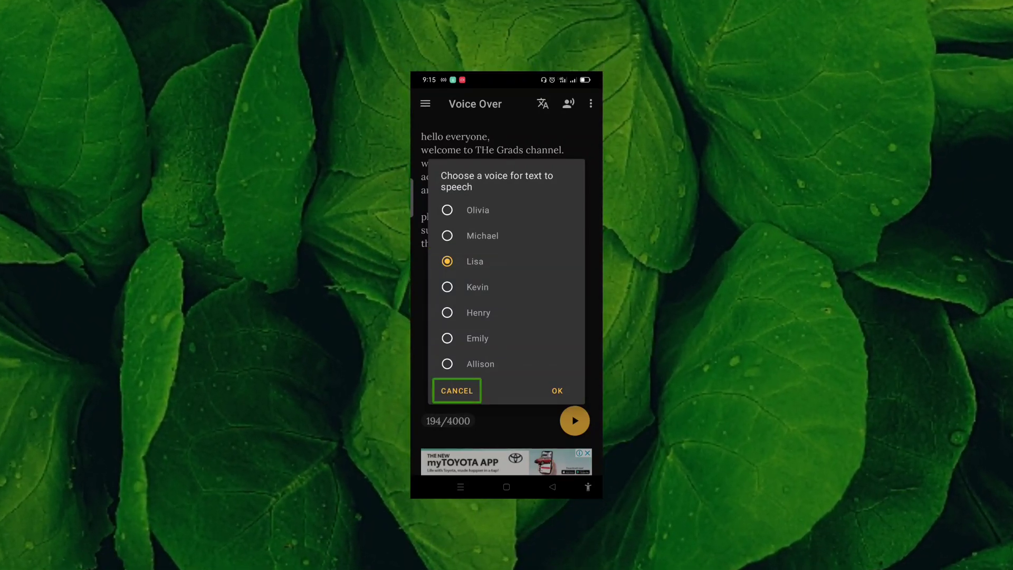
left_click(557, 391)
double_click(557, 390)
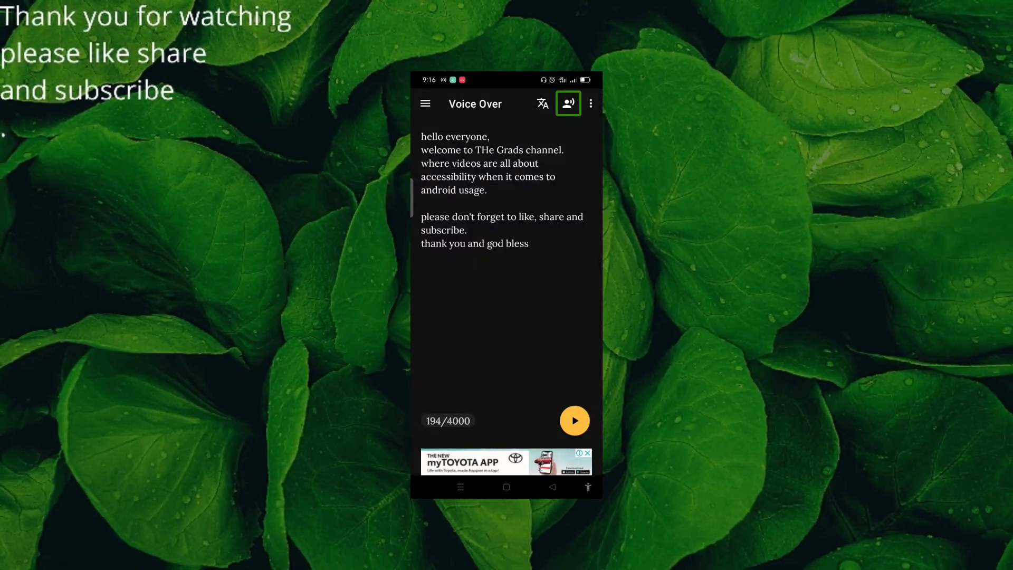
Step: Synthesize the welcome message with Lisa and play a preview of the audio
left_click(575, 420)
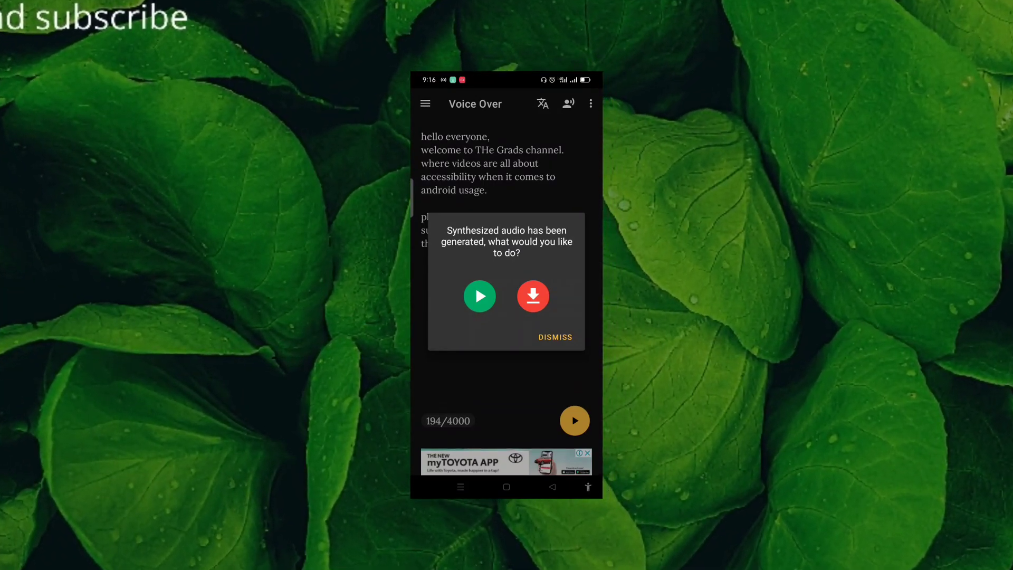
left_click(480, 296)
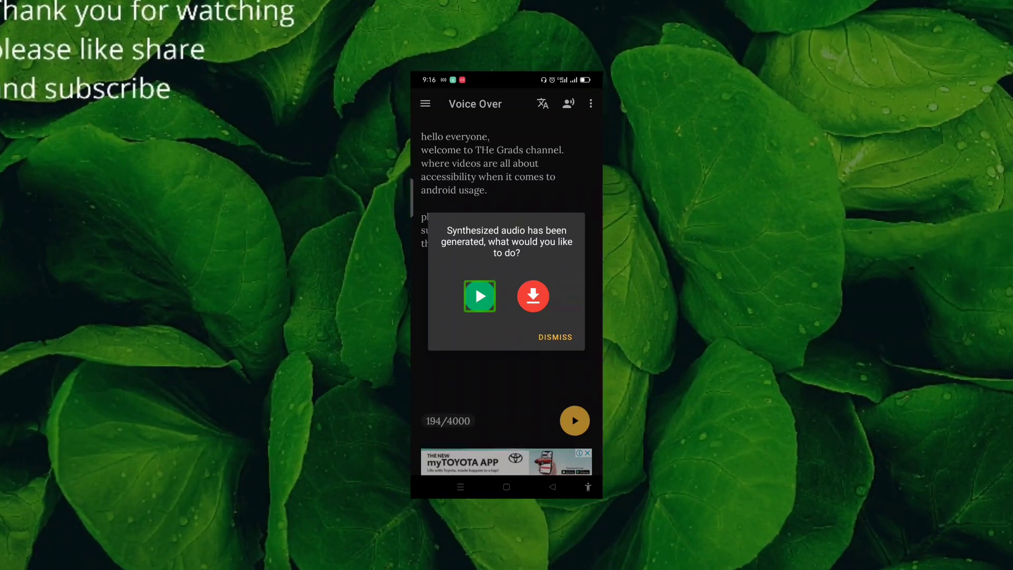
double_click(480, 296)
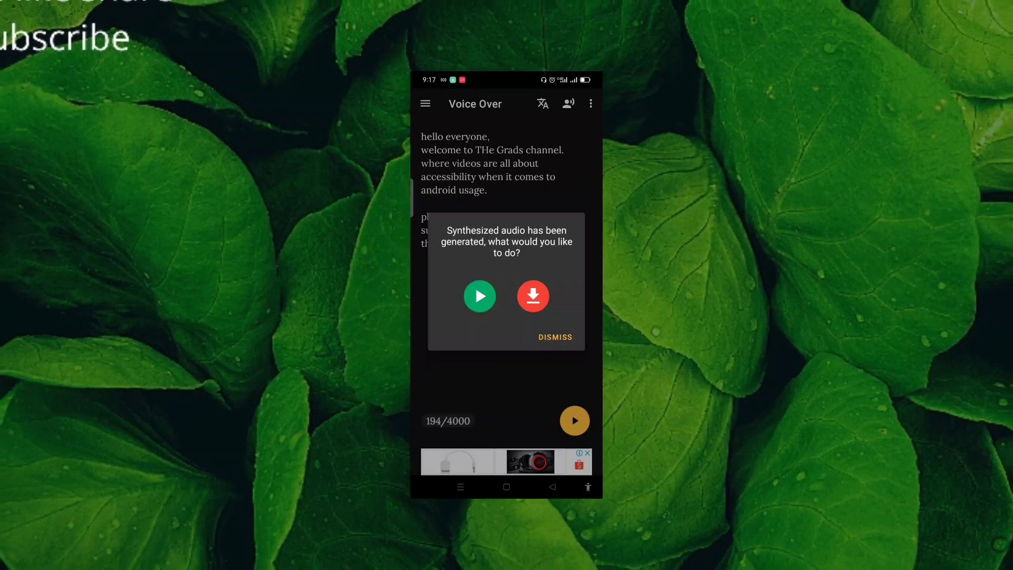
Step: Download the synthesized audio as a file and dismiss the prompt
left_click(533, 296)
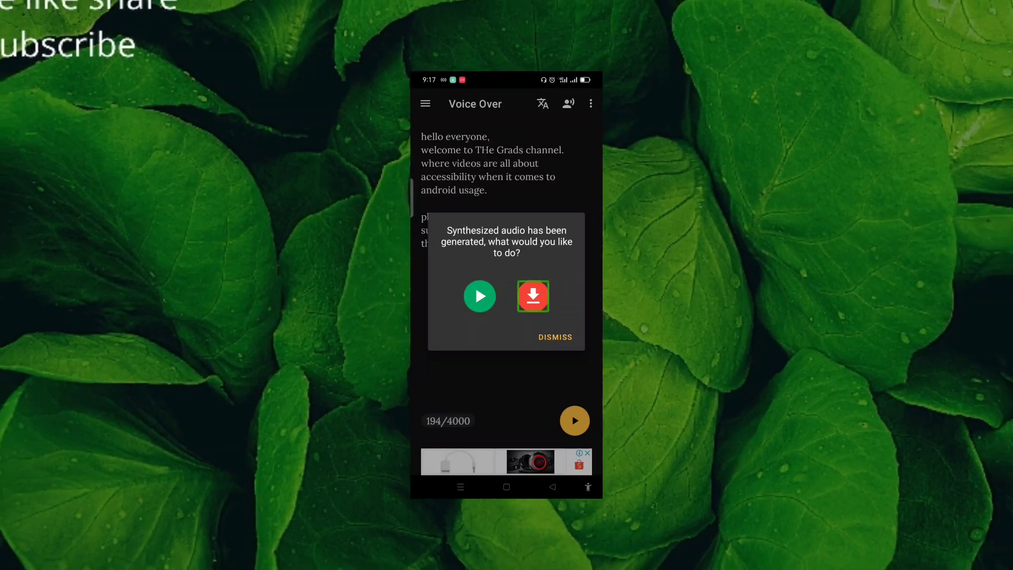
double_click(533, 296)
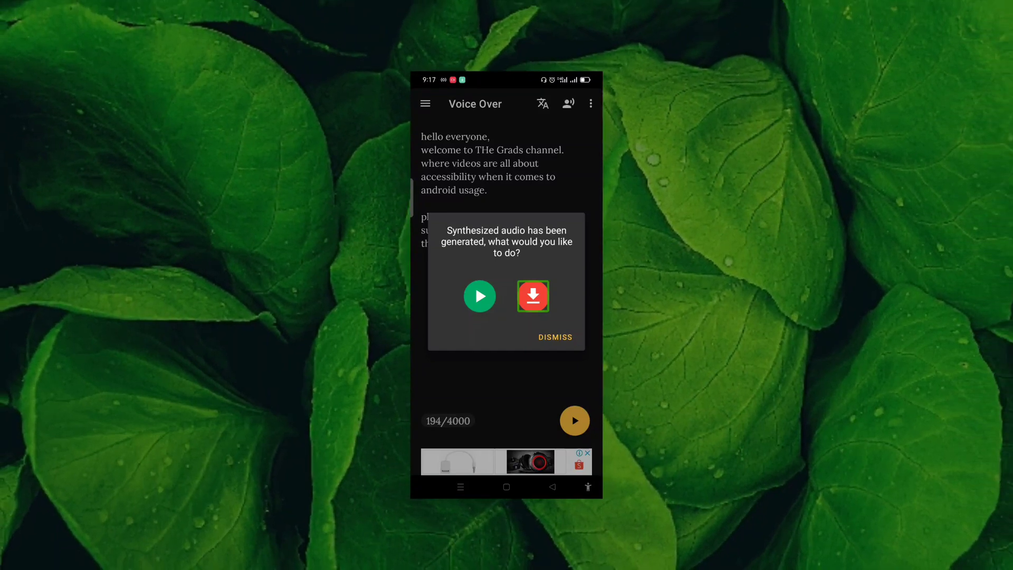
left_click(555, 337)
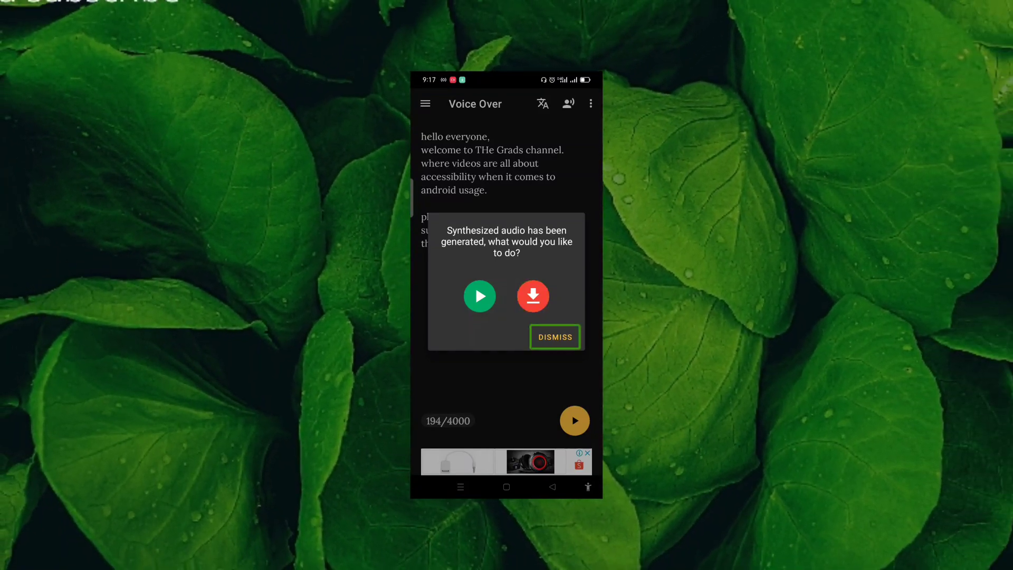
double_click(556, 337)
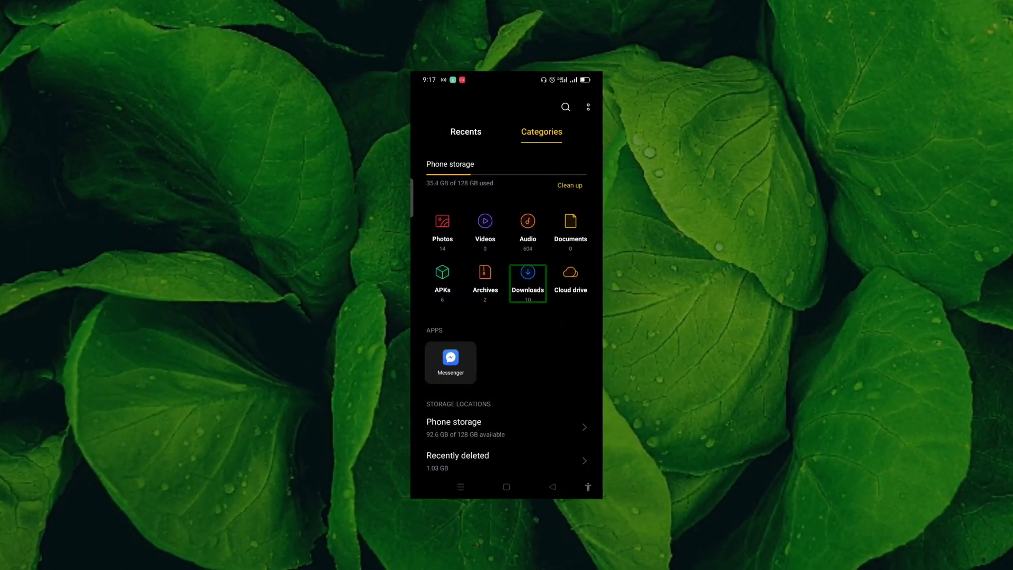
Step: Open Downloads and play synthesized-1.mp3 with the Music app
double_click(528, 284)
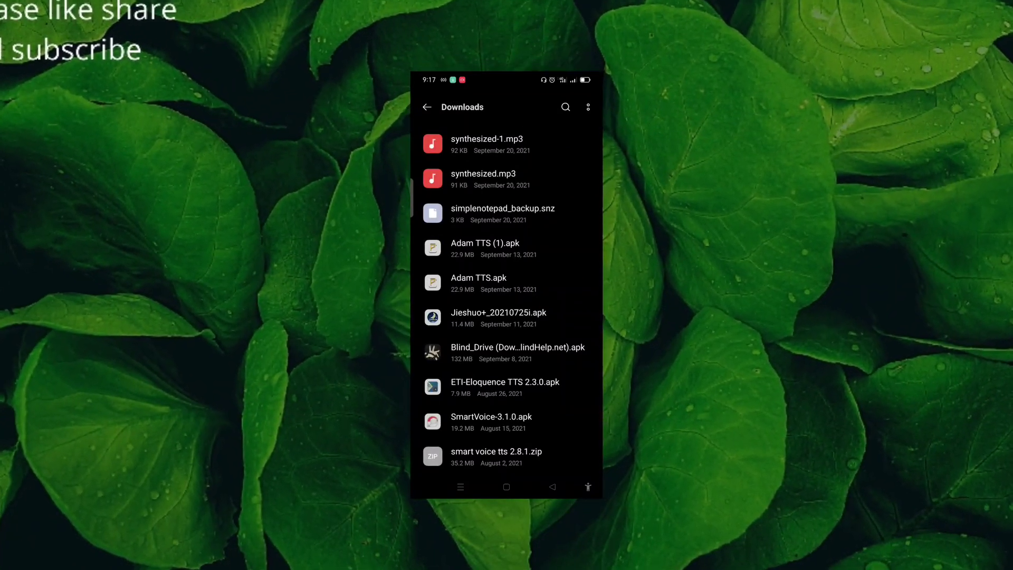
left_click(507, 144)
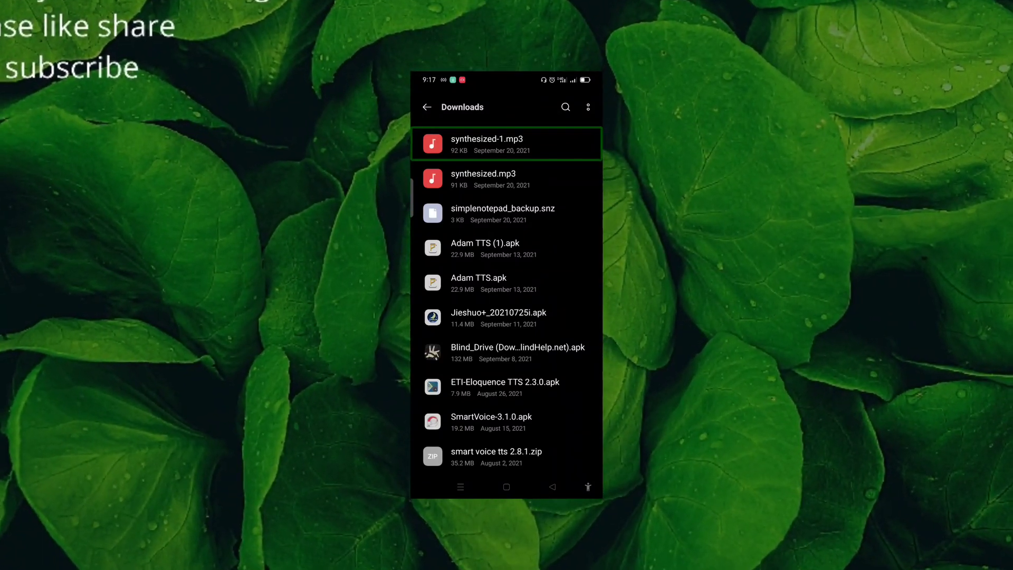
double_click(507, 144)
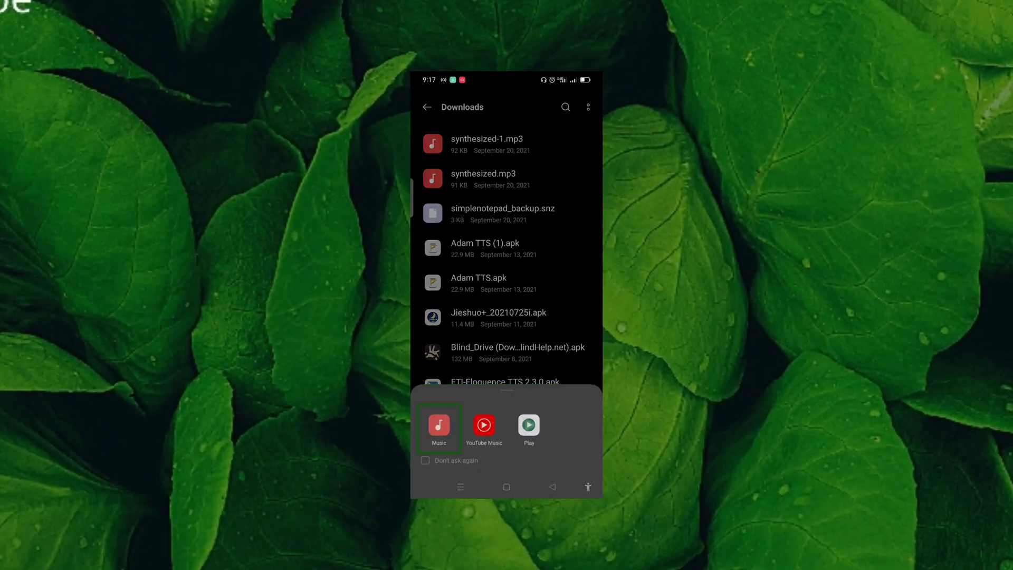
double_click(439, 425)
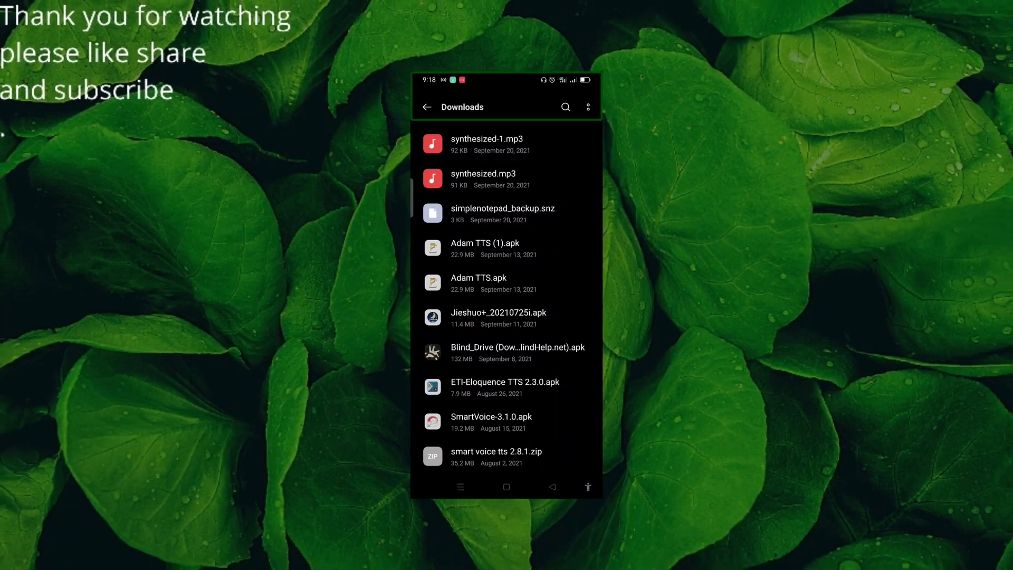
Step: Select synthesized.mp3 in Downloads and play it with the Music app
key("Down")
key("Down")
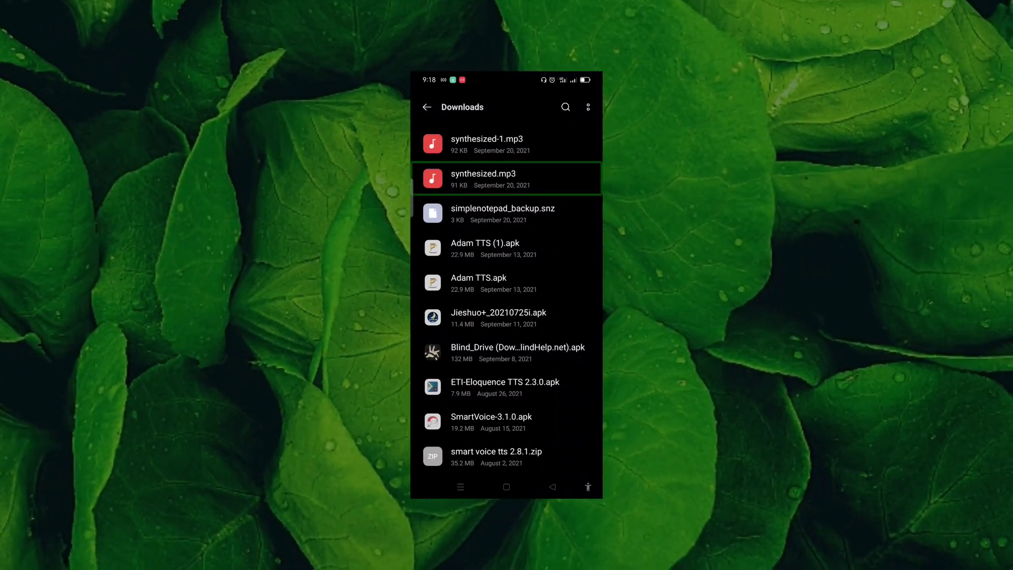
key("Up")
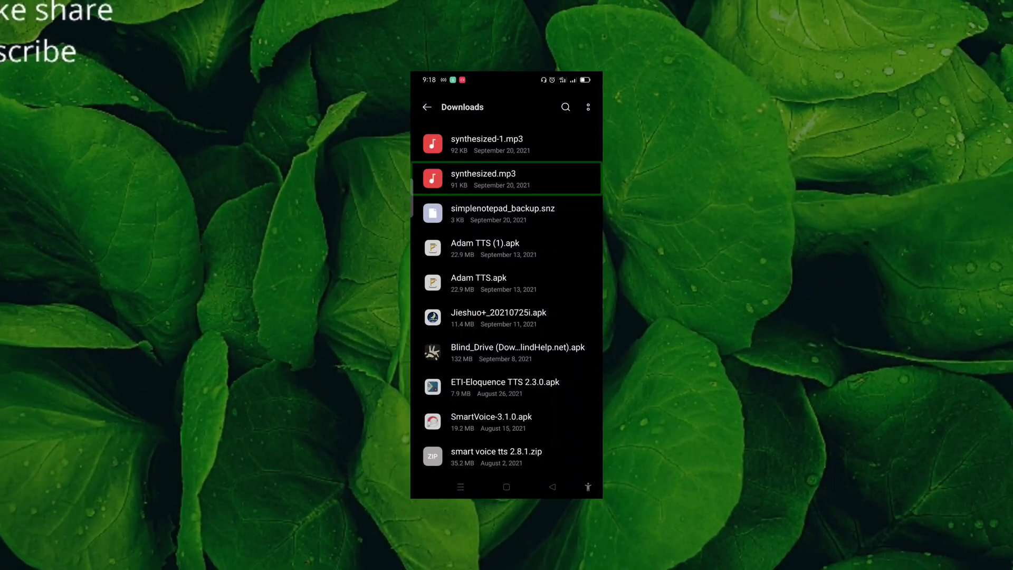
key("Return")
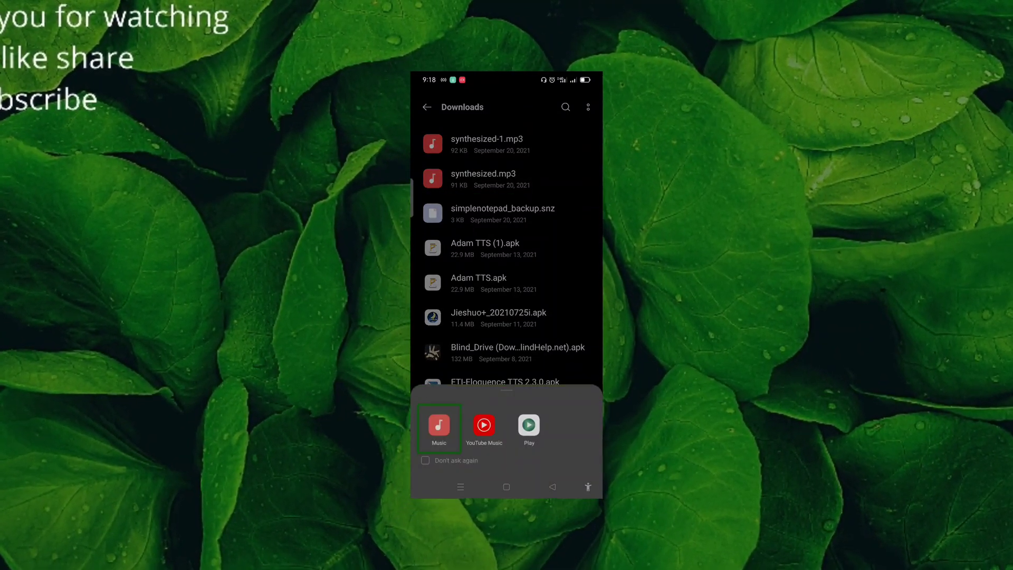
key("Return")
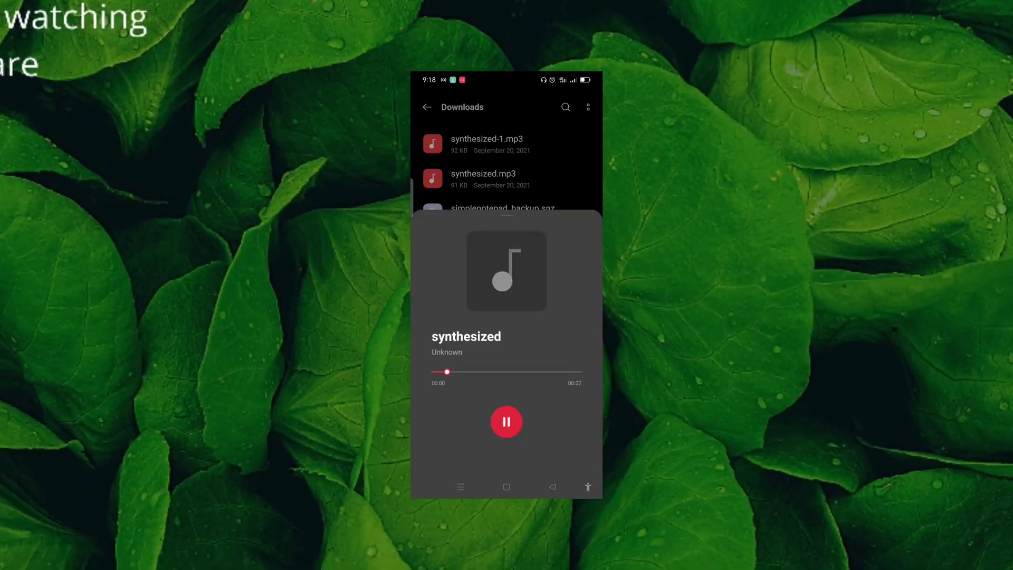